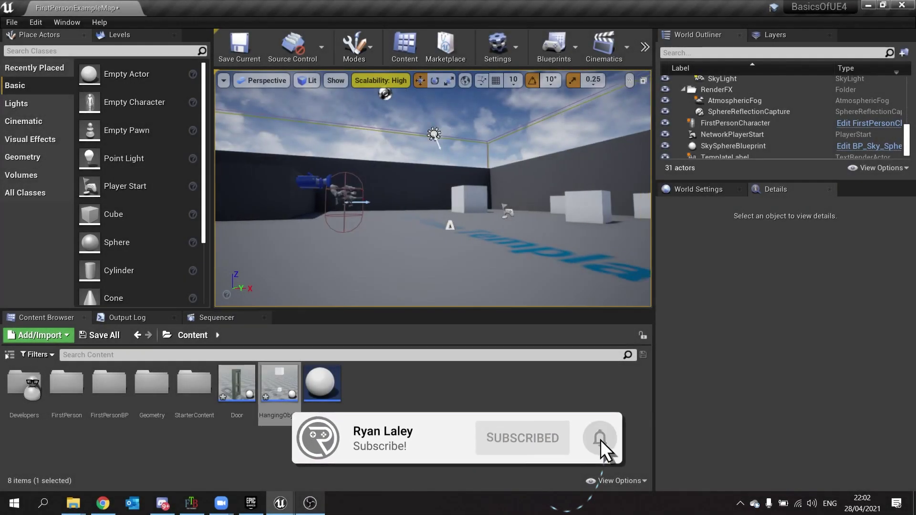
Step: Open the HangingObject blueprint and look over its cubes in the 3D view
right_drag(433, 191, 469, 248)
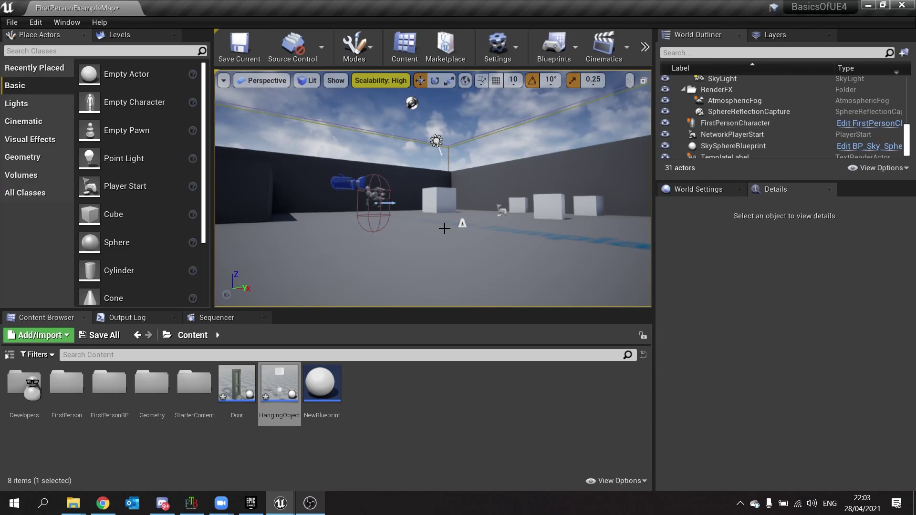
double_click(279, 384)
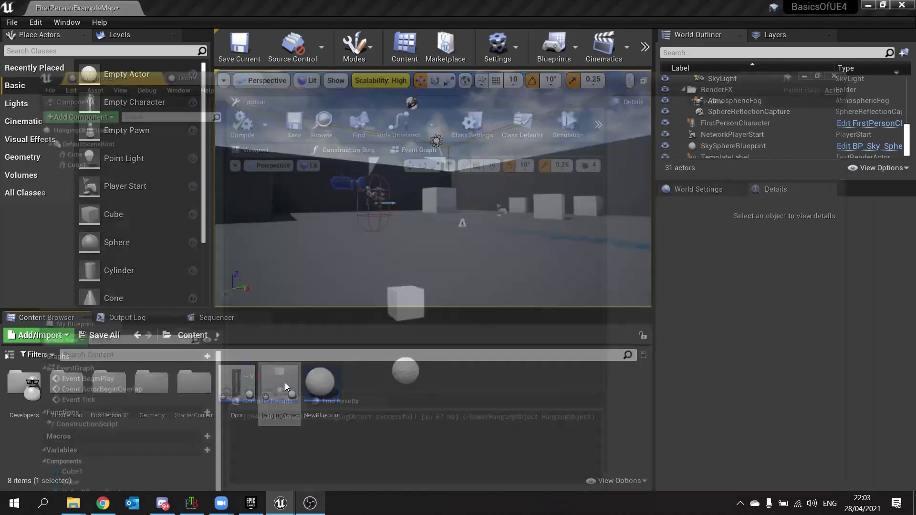
right_drag(427, 231, 301, 258)
drag(349, 257, 420, 217)
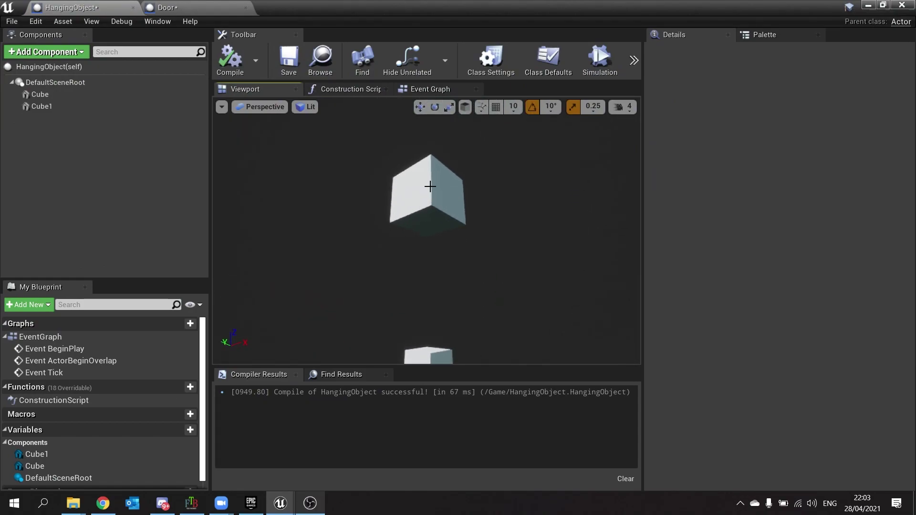
right_drag(467, 251, 458, 276)
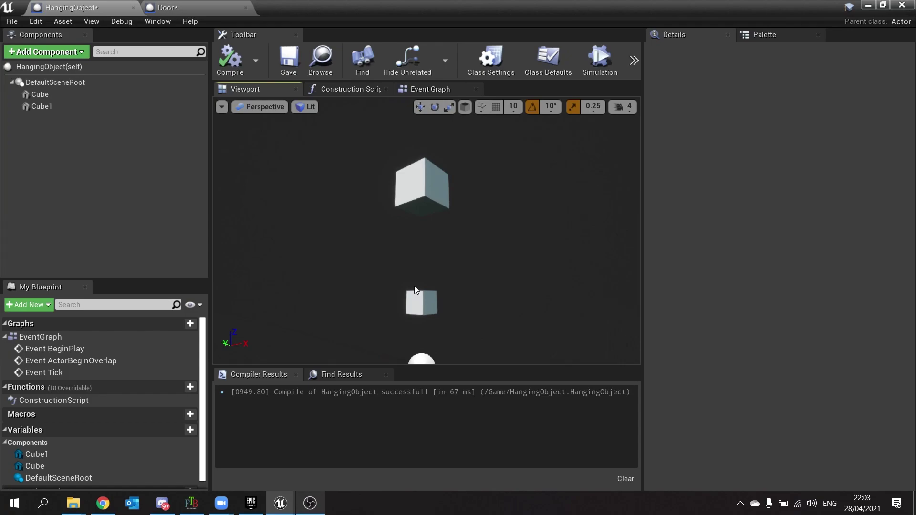
Step: Add a Physics Constraint component as a child of the Cube1 component
click(49, 93)
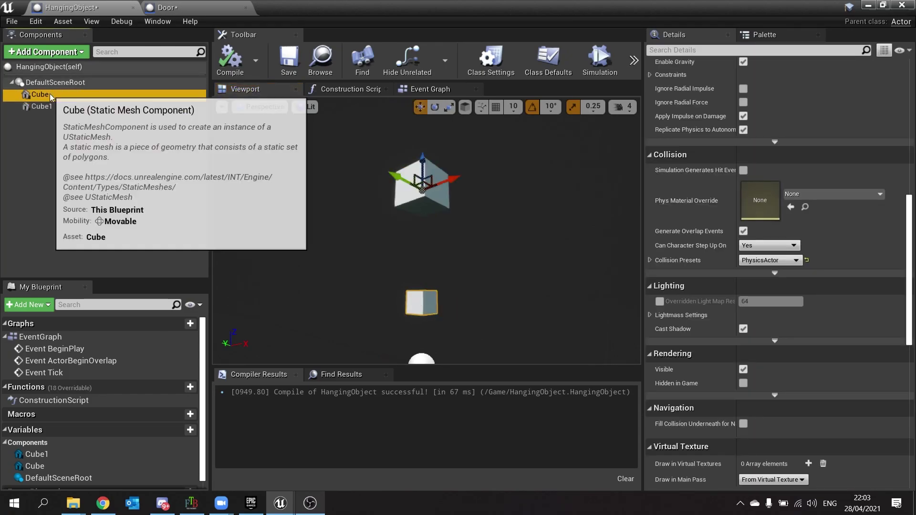
click(47, 106)
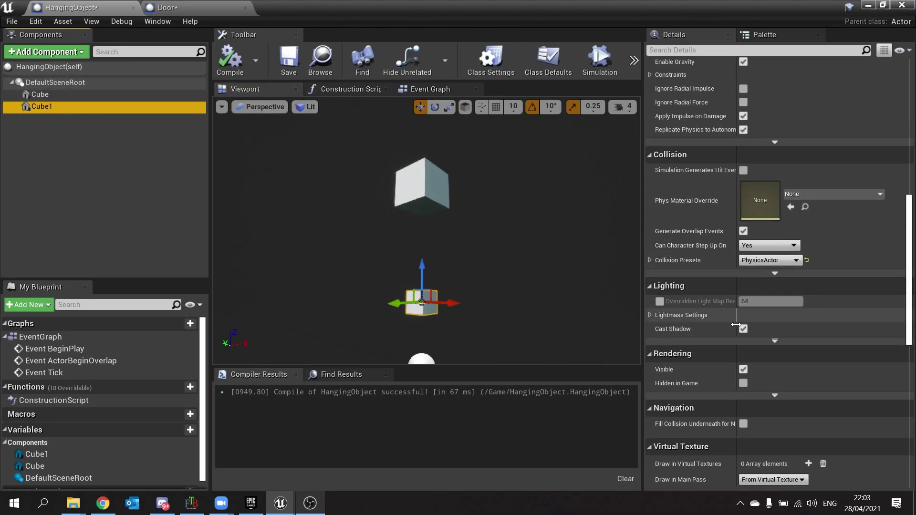
scroll(676, 206, up, 5)
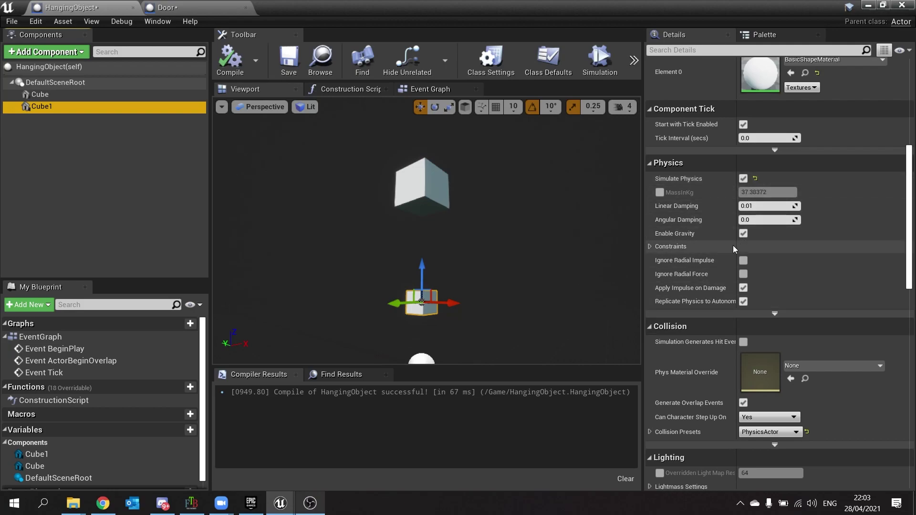
click(83, 52)
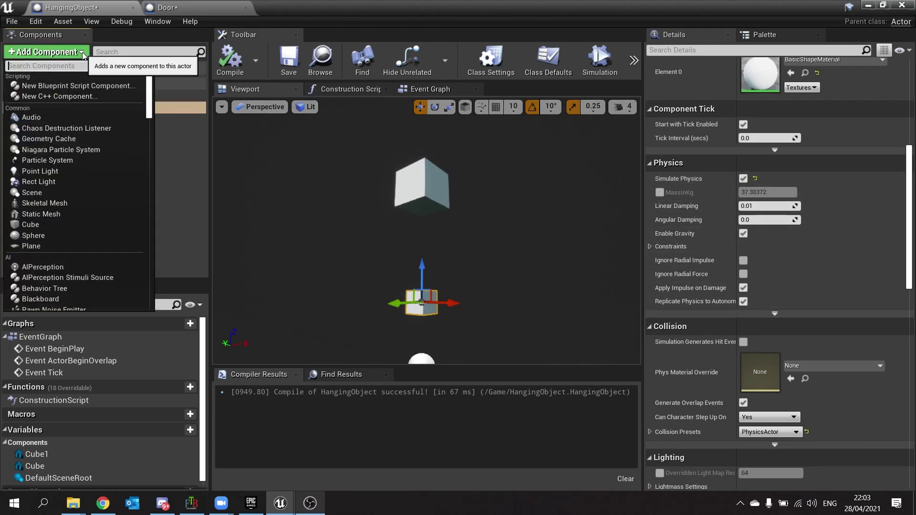
text(phy)
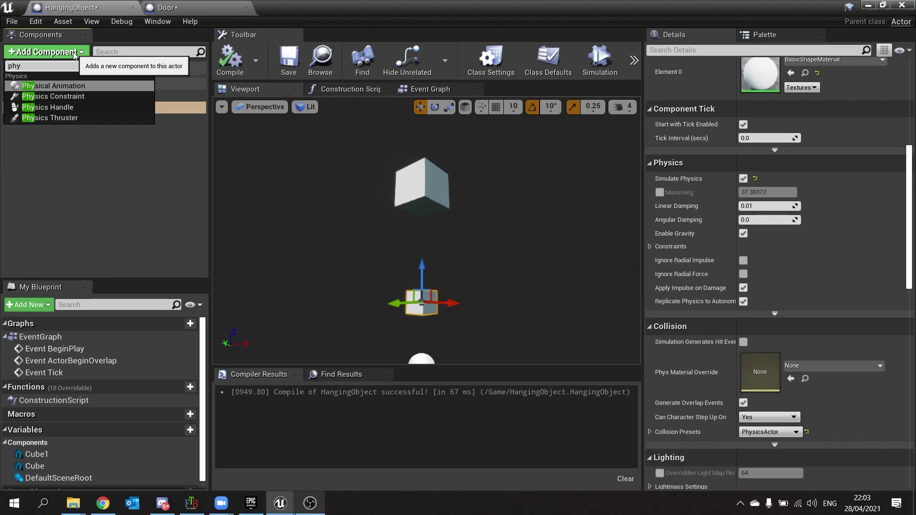
click(72, 96)
click(68, 123)
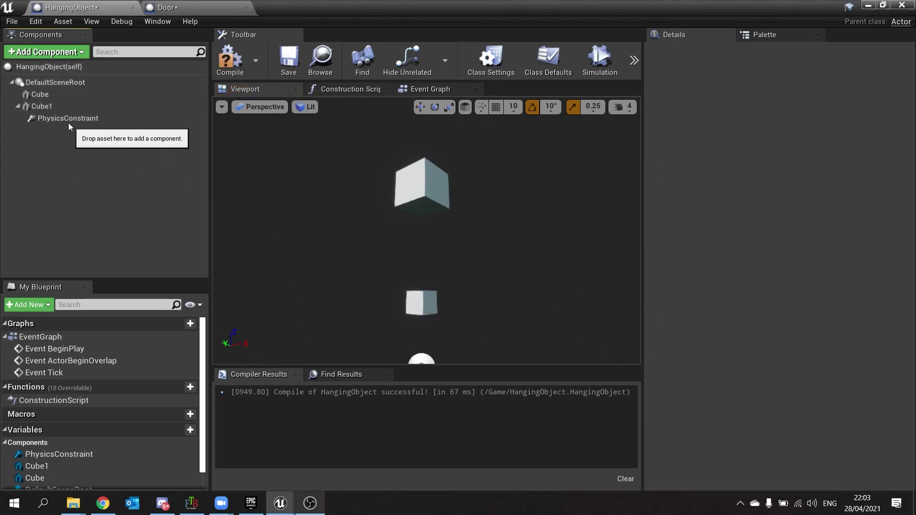
Step: Raise the physics constraint along Z to the underside of the large upper cube, at a Z location of about 451
click(76, 119)
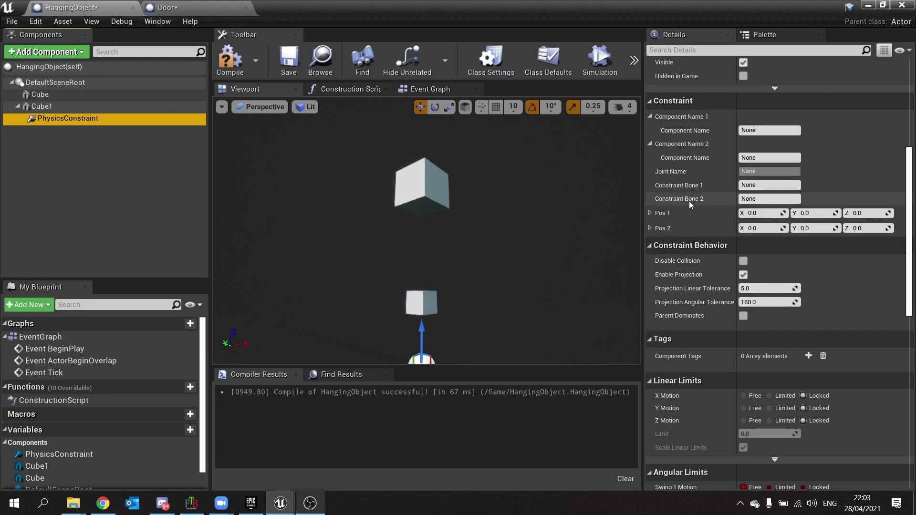
scroll(701, 215, up, 5)
key(f)
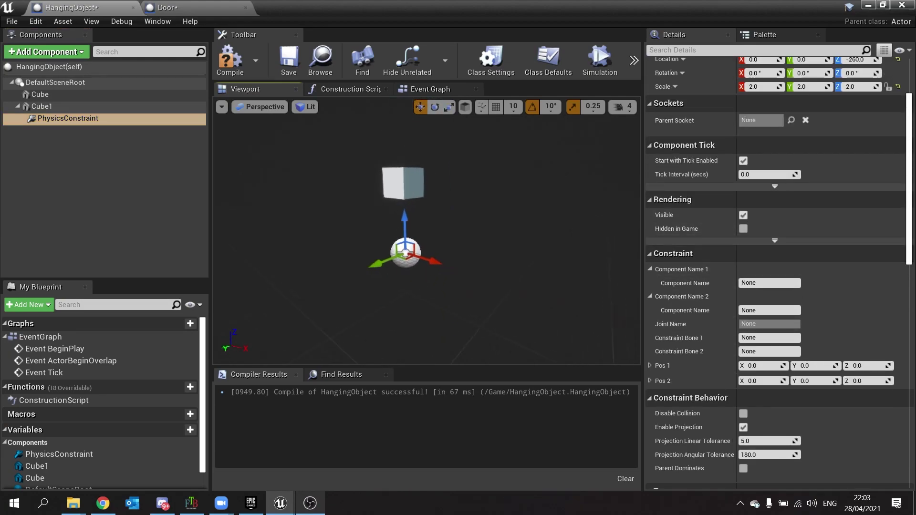
key(d)
right_drag(427, 230, 344, 220)
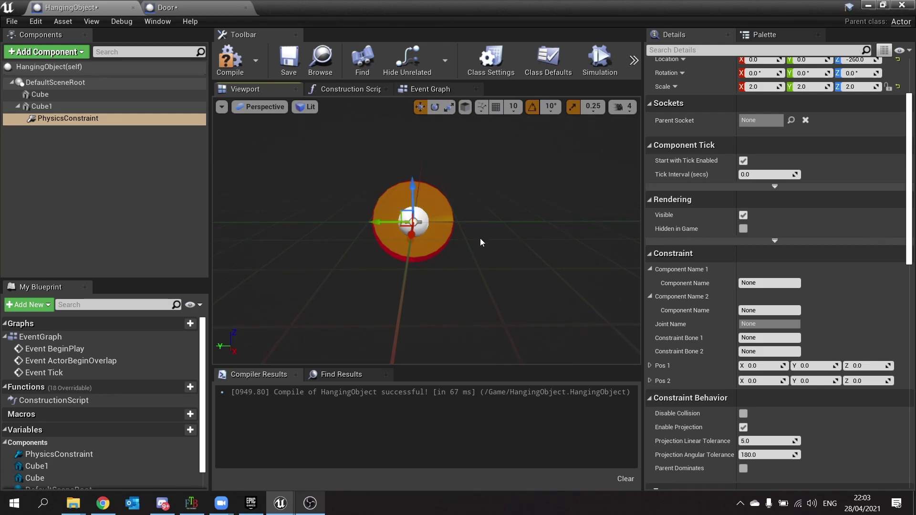
right_drag(482, 242, 467, 258)
key(d)
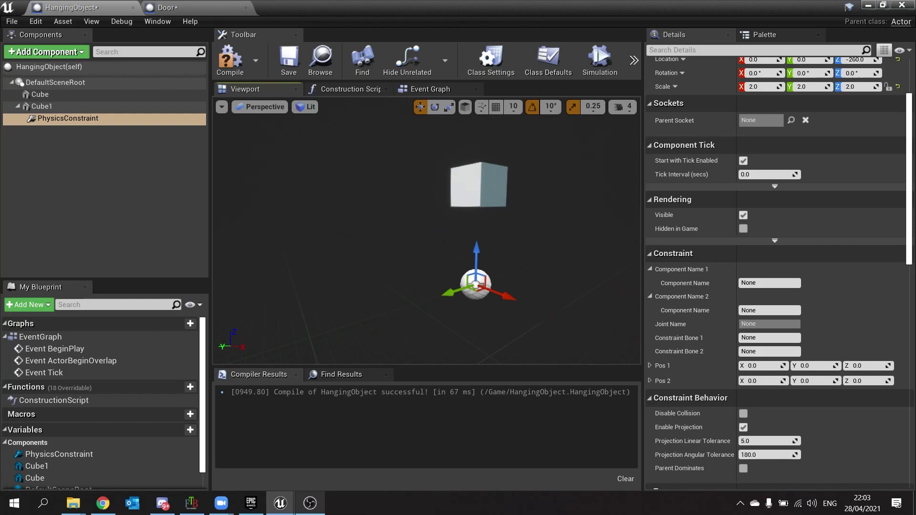
right_drag(469, 200, 481, 234)
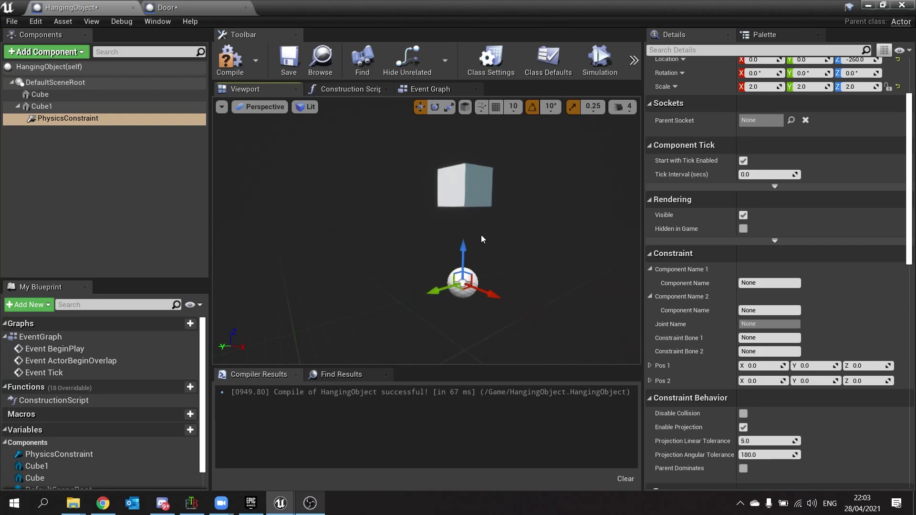
right_drag(501, 240, 481, 254)
key(s)
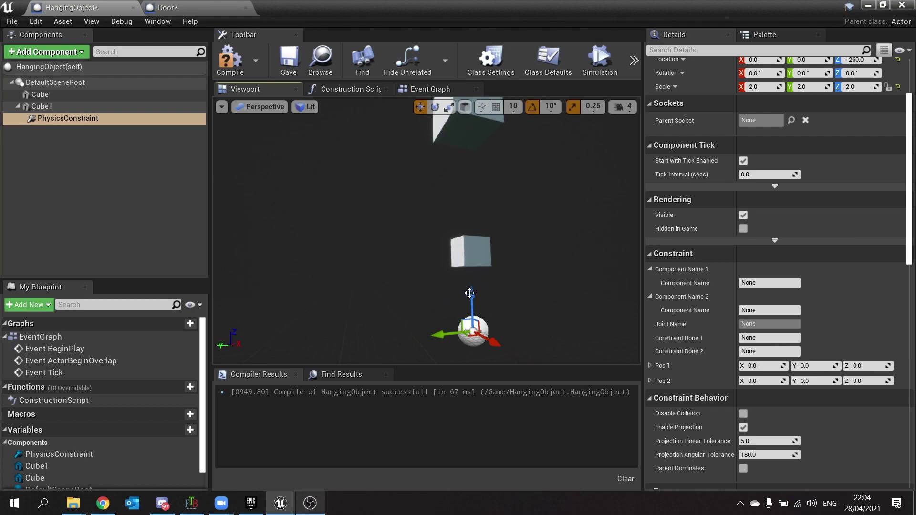
drag(471, 296, 468, 119)
right_drag(482, 190, 497, 149)
key(w)
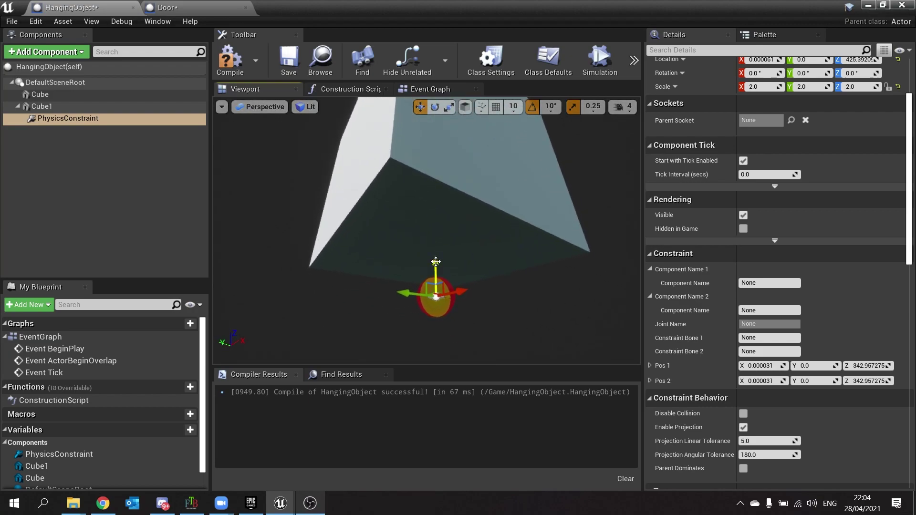
drag(436, 262, 437, 243)
key(s)
right_drag(441, 246, 475, 267)
key(a)
right_drag(451, 310, 467, 310)
right_drag(422, 233, 471, 274)
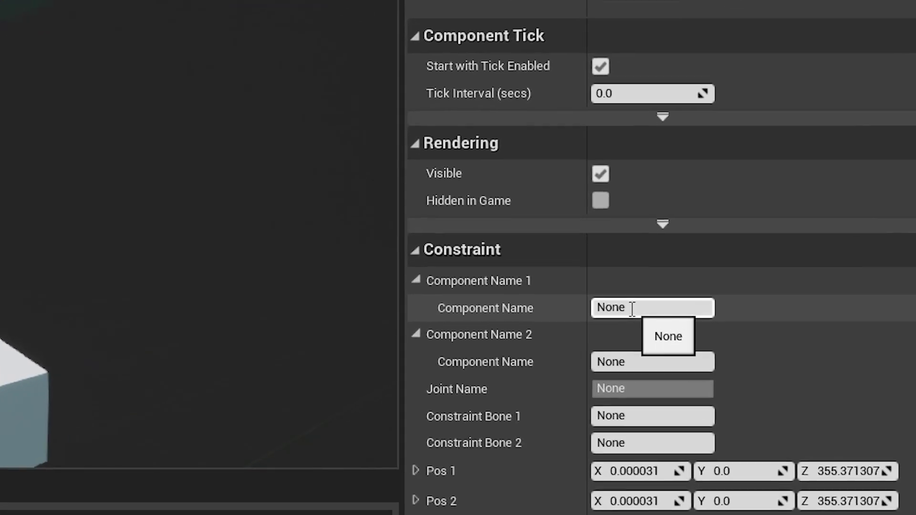
Step: Set the physics constraint's Component Name 1 to Cube1 and check its link to the lower cube
click(753, 283)
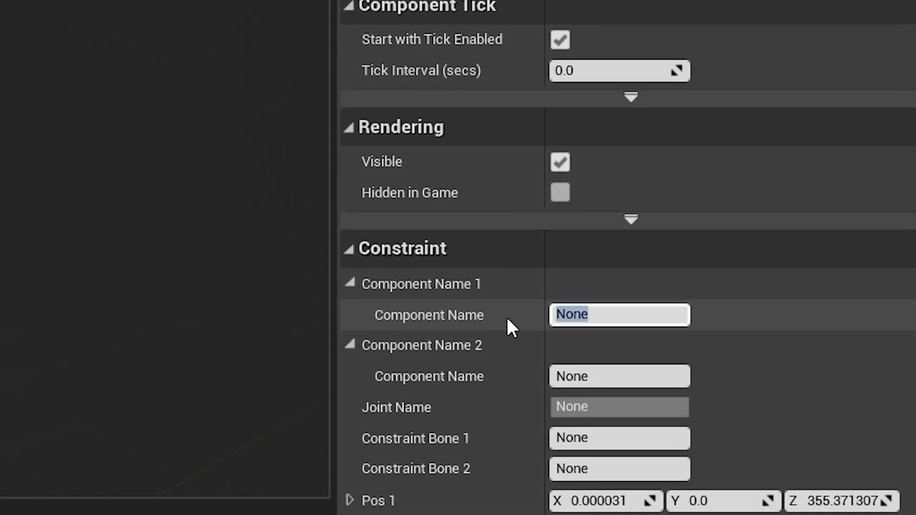
text(Cube)
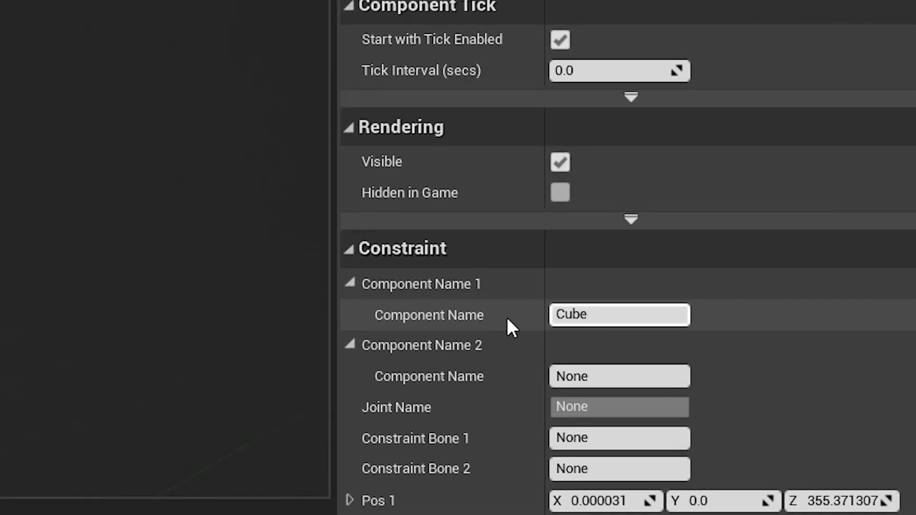
text(1)
key(Return)
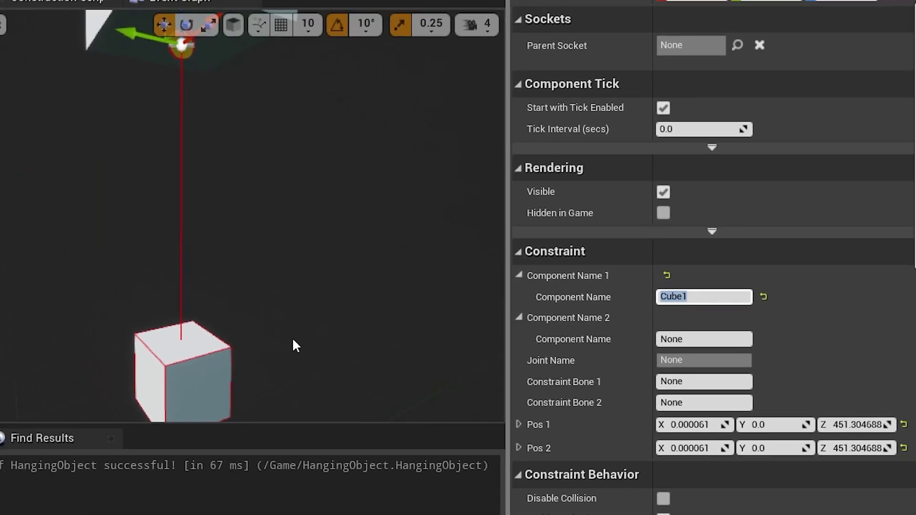
right_drag(292, 338, 281, 267)
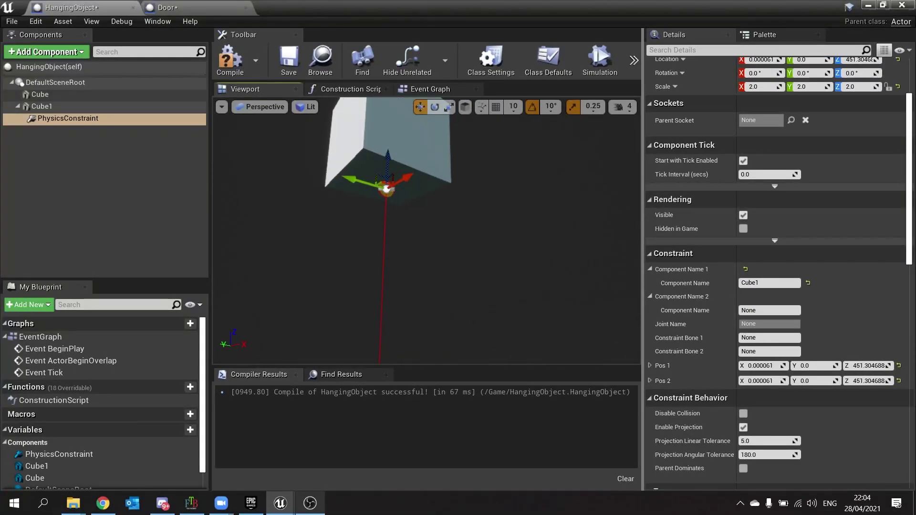
right_drag(529, 286, 513, 314)
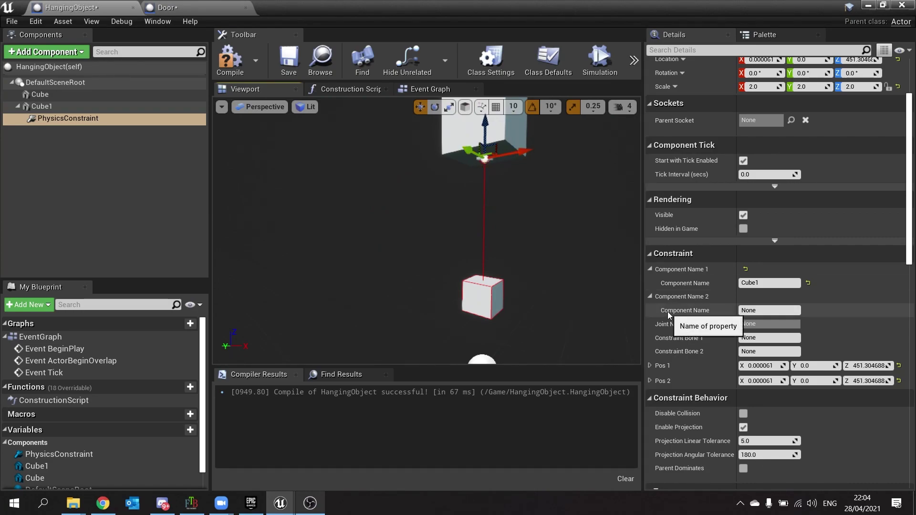
Step: Set the constraint's Twist Motion and Swing 2 Motion angular limits to Locked
scroll(689, 311, down, 1)
scroll(698, 302, down, 5)
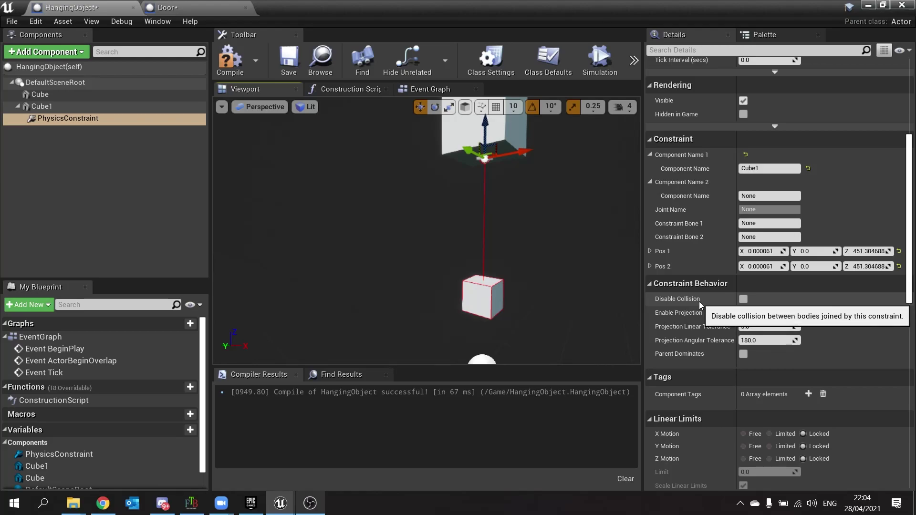
scroll(699, 301, down, 2)
scroll(700, 301, down, 10)
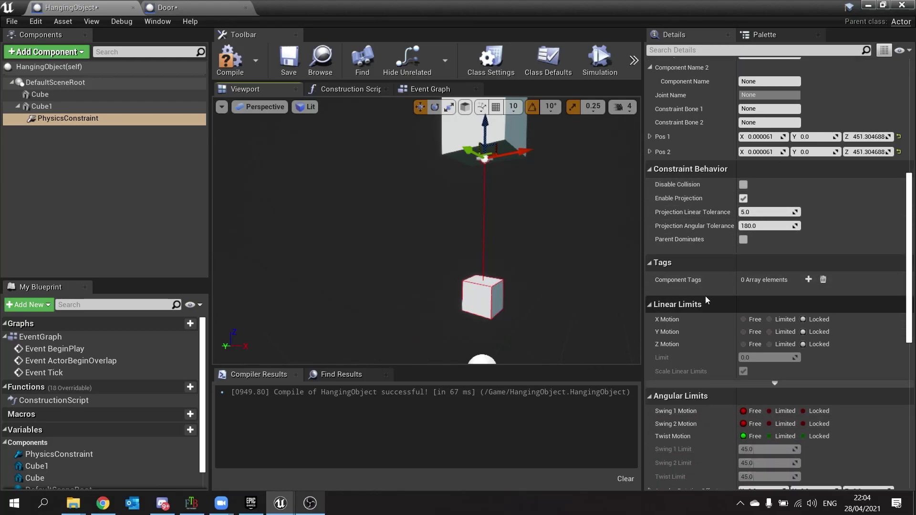
scroll(707, 293, down, 2)
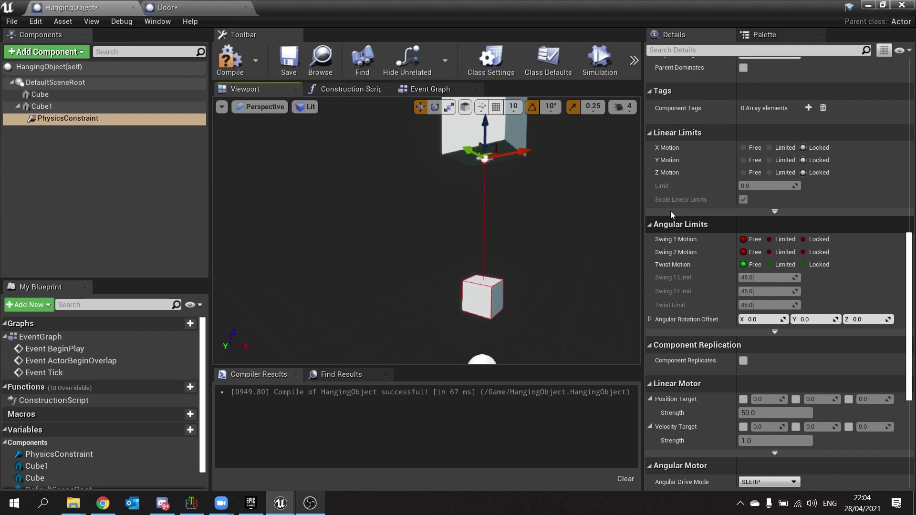
mouse_move(541, 195)
right_down()
mouse_move(596, 150)
mouse_move(558, 167)
mouse_move(544, 194)
right_up()
key(w)
key(d)
key(w)
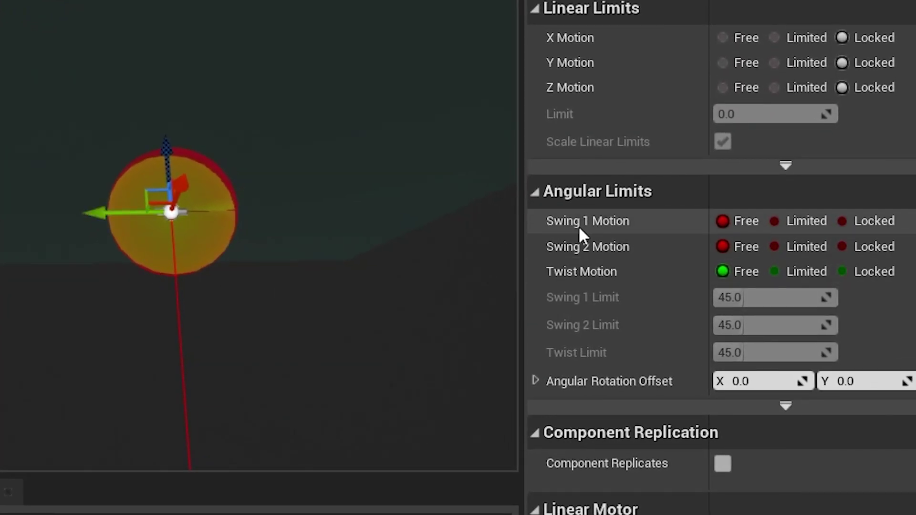
mouse_move(578, 229)
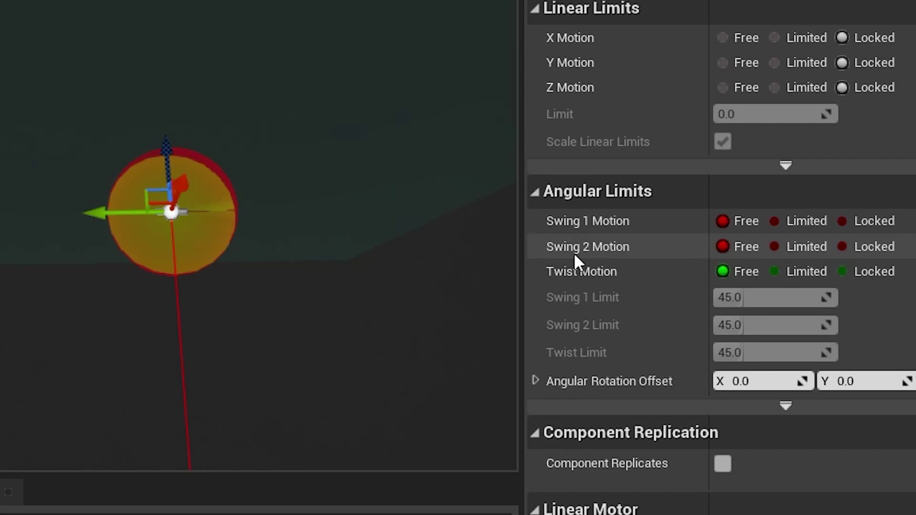
mouse_move(638, 277)
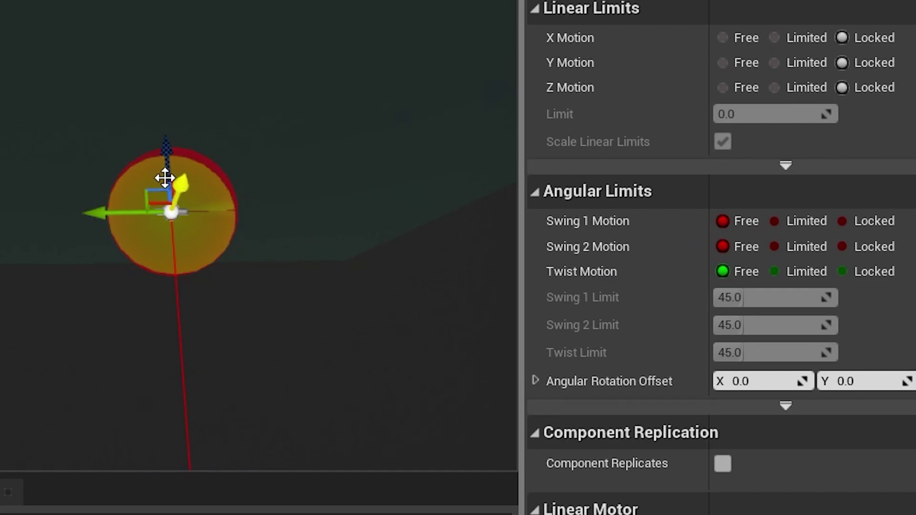
click(843, 272)
click(842, 247)
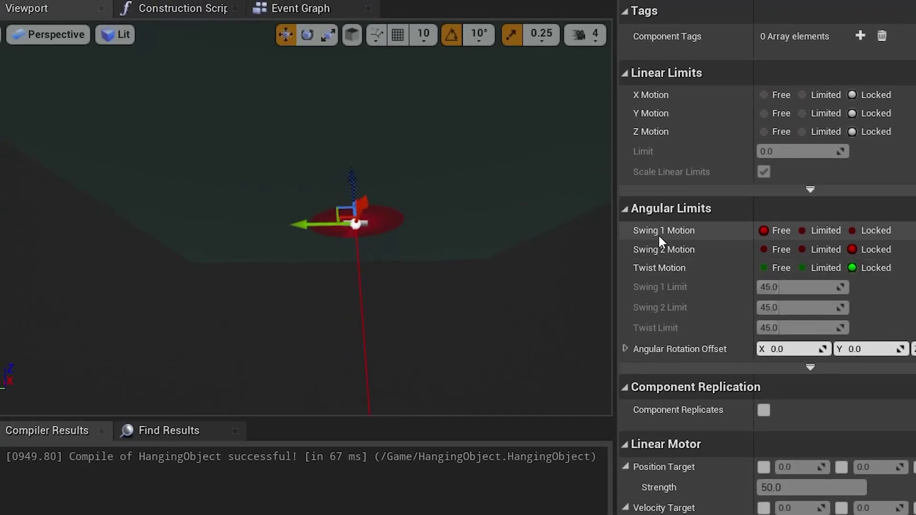
Step: Inspect the Swing 1 rotation disc around the constraint, then set Swing 1 Motion to Locked and Swing 2 Motion to Free
right_drag(439, 272, 439, 272)
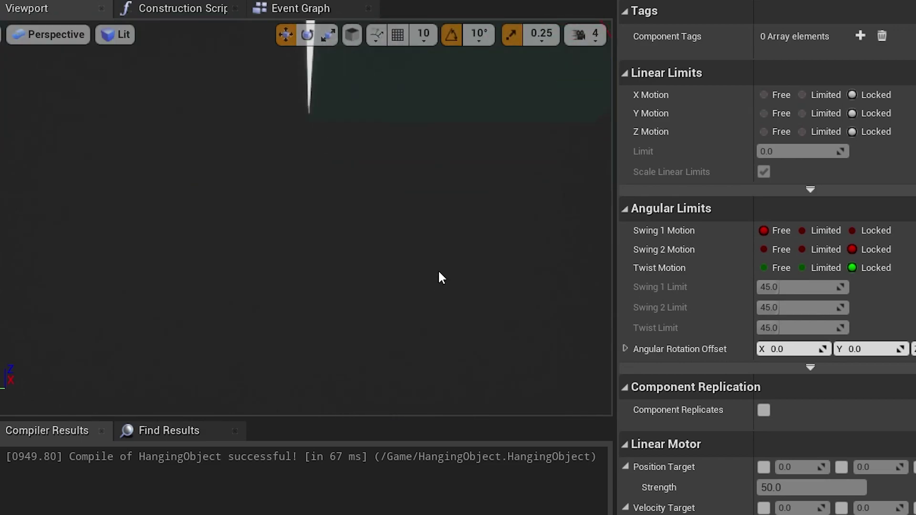
key(f)
alt+drag(374, 296, 458, 329)
alt+drag(410, 295, 353, 267)
alt+drag(301, 277, 377, 279)
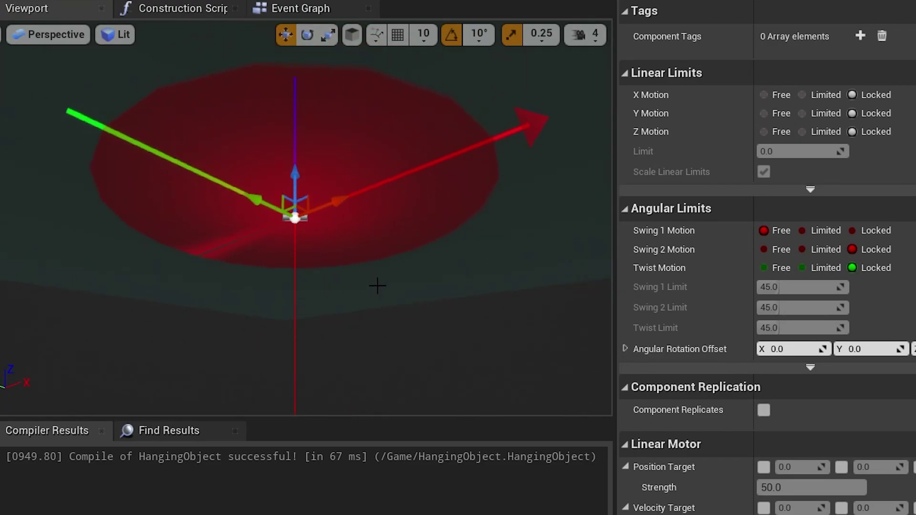
scroll(377, 285, down, 2)
scroll(378, 285, up, 2)
click(852, 231)
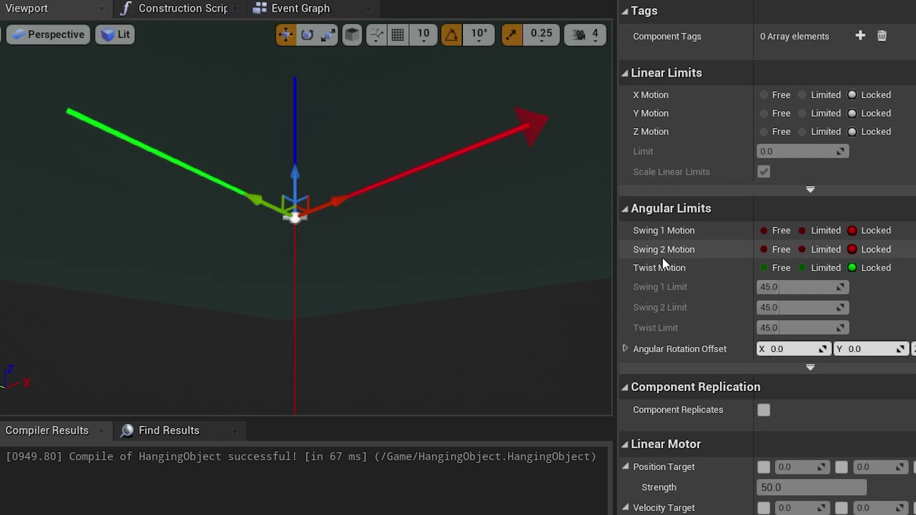
click(763, 249)
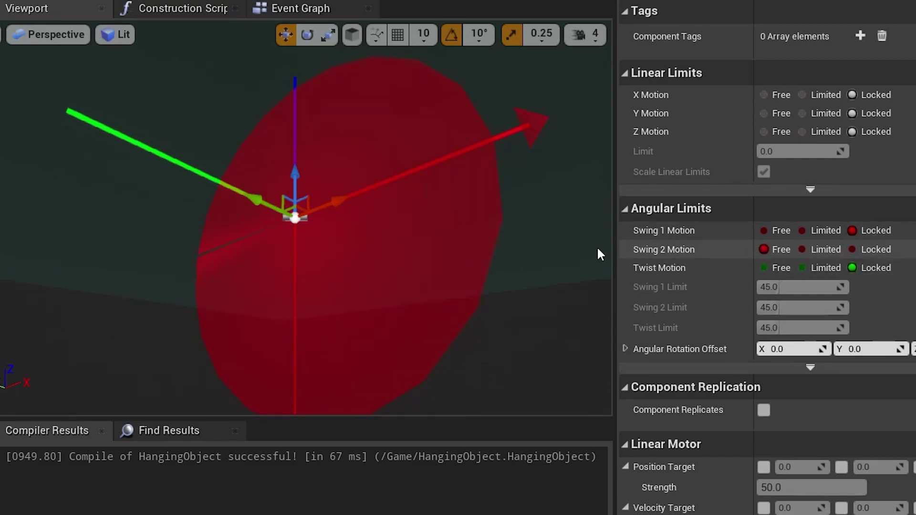
drag(347, 292, 344, 289)
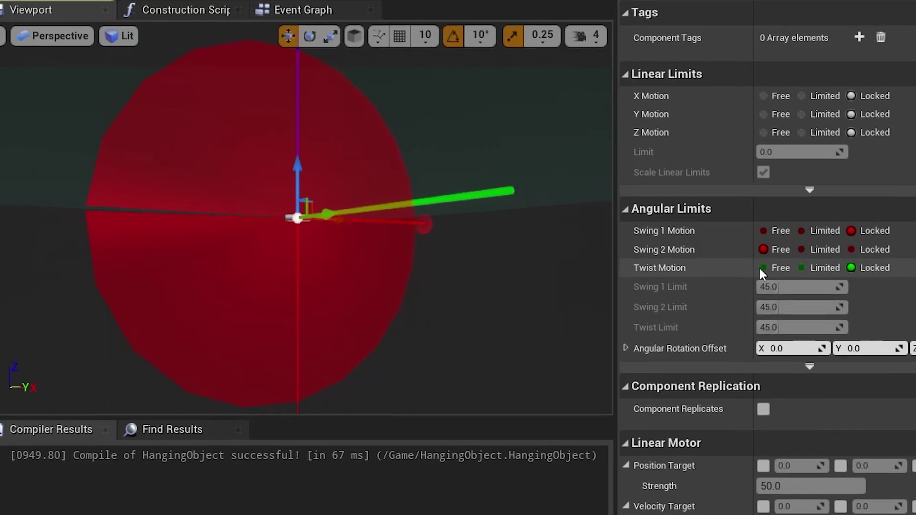
Step: Set the physics constraint's Twist Motion to Free, check its rotation discs, and compile the HangingObject blueprint
click(762, 267)
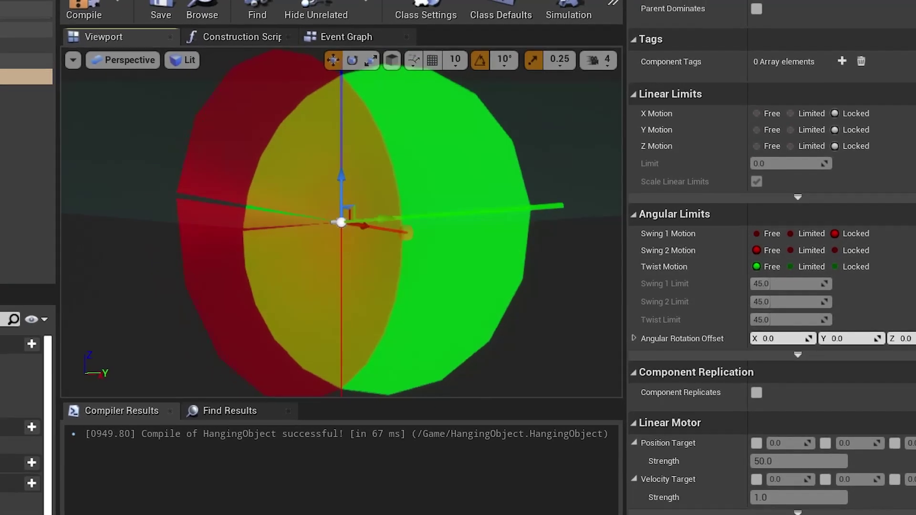
drag(431, 276, 416, 277)
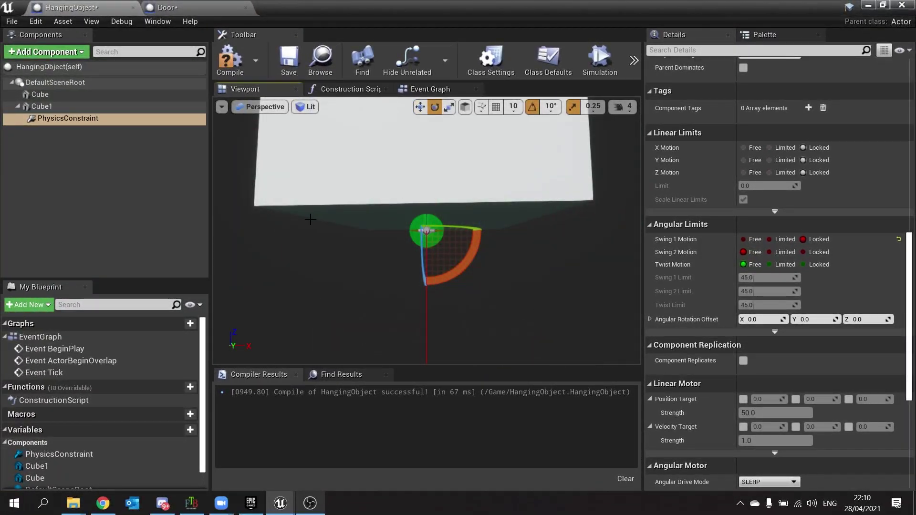
click(230, 59)
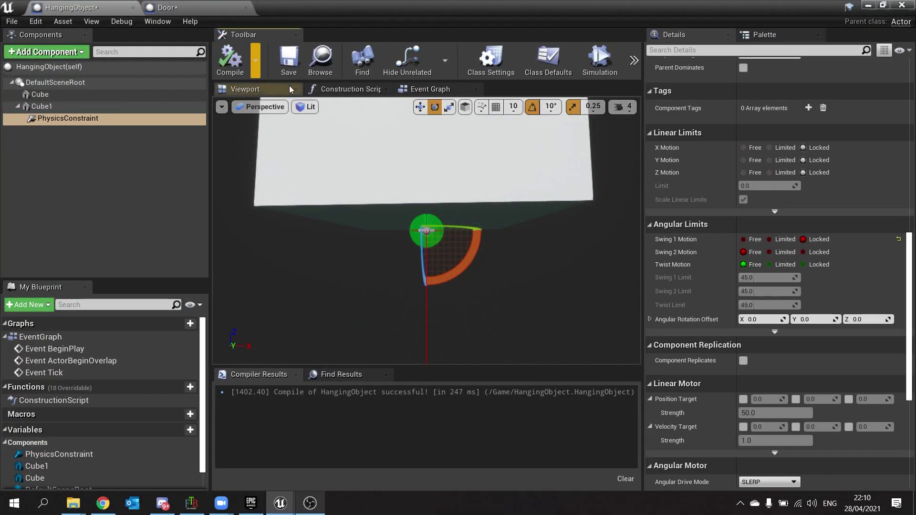
Step: Close the blueprint editor and place a HangingObject in the open floor area of the FirstPersonExampleMap level
click(902, 8)
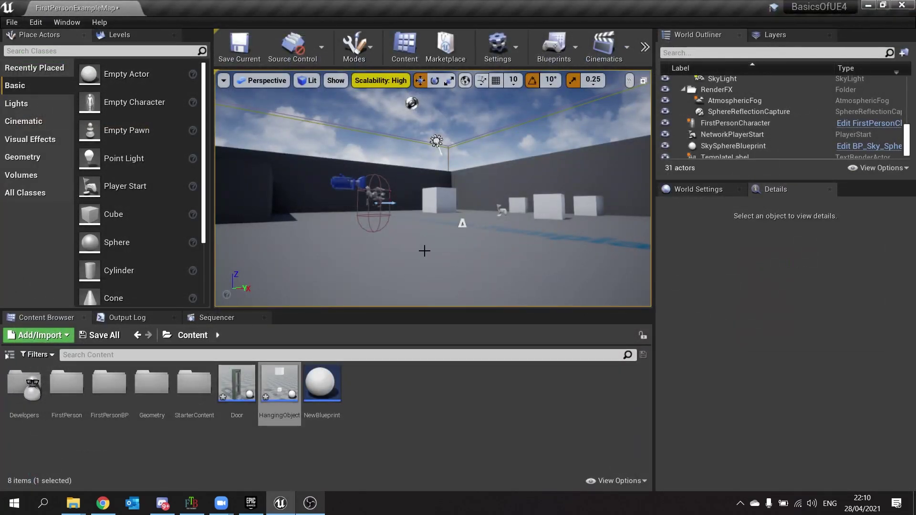
right_drag(424, 251, 233, 256)
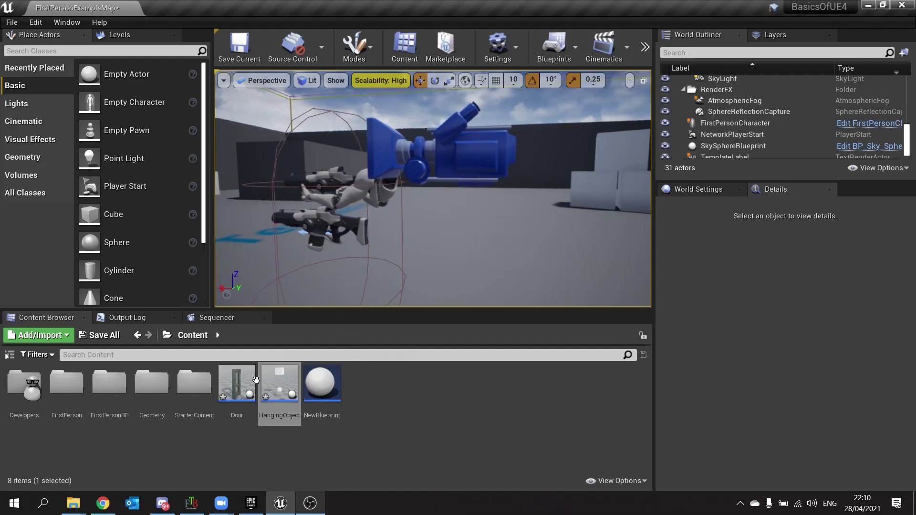
drag(279, 382, 430, 228)
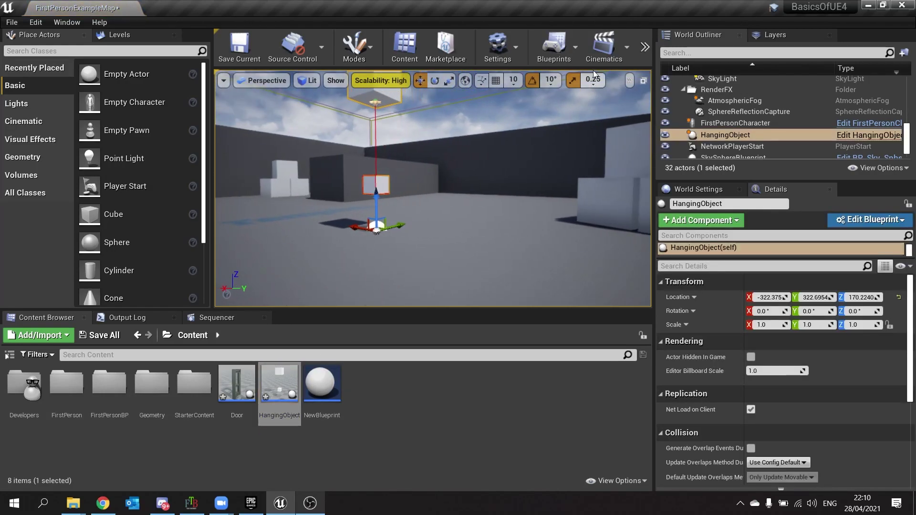
Step: Play the level, walk into the hanging cube several times to test how it swings, and end the play session
click(644, 46)
click(666, 113)
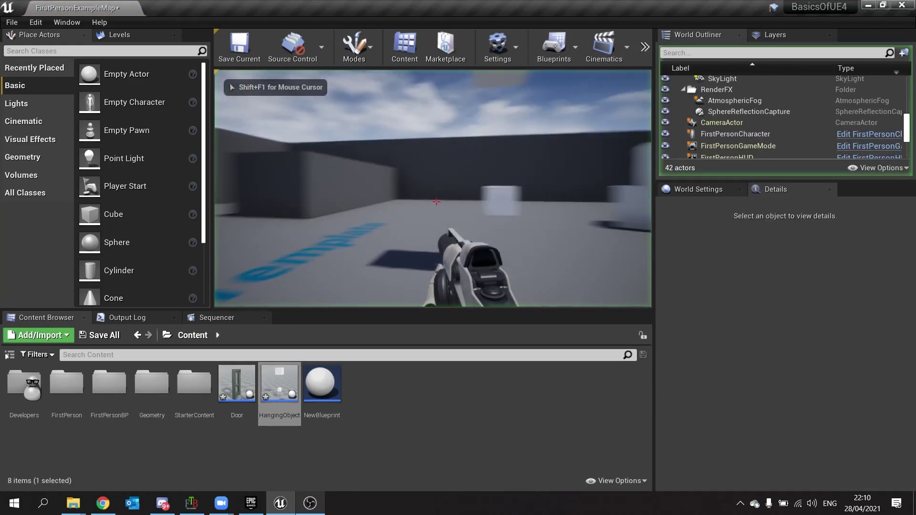
key(w)
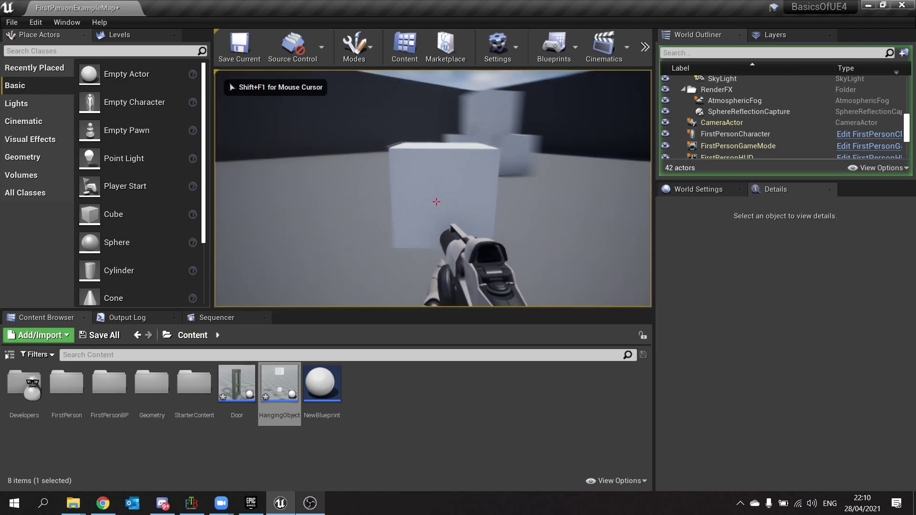
key(s)
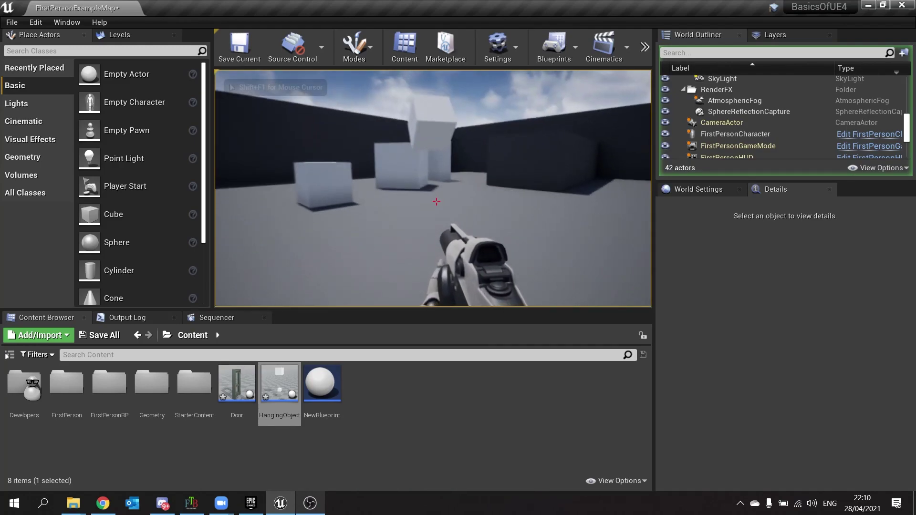
key(s)
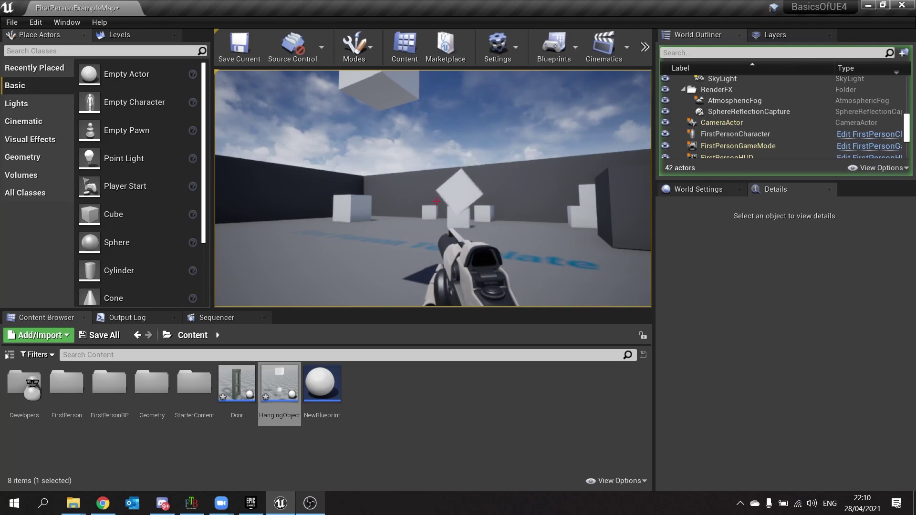
key(w)
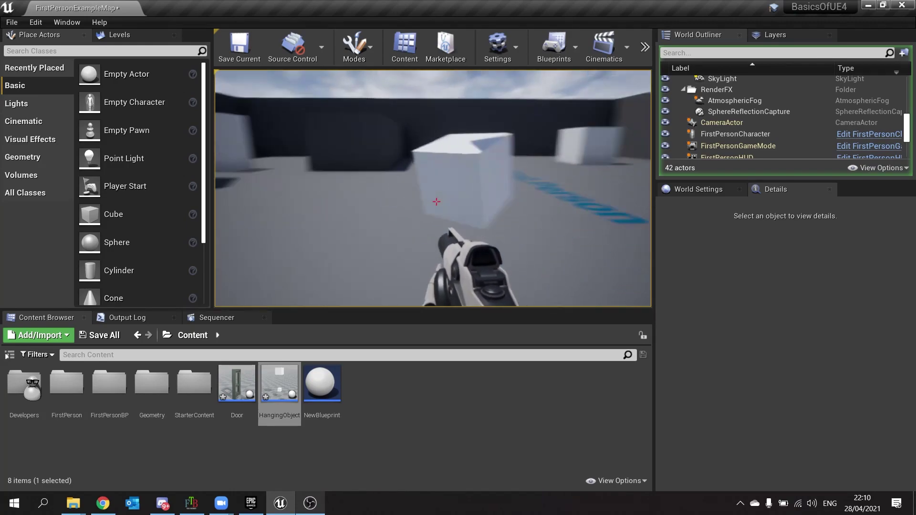
key(s)
key(w)
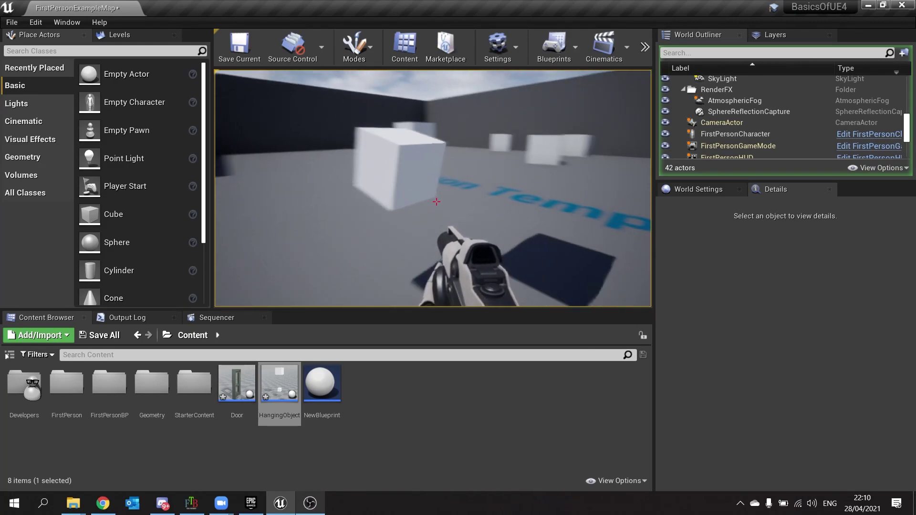
key(s)
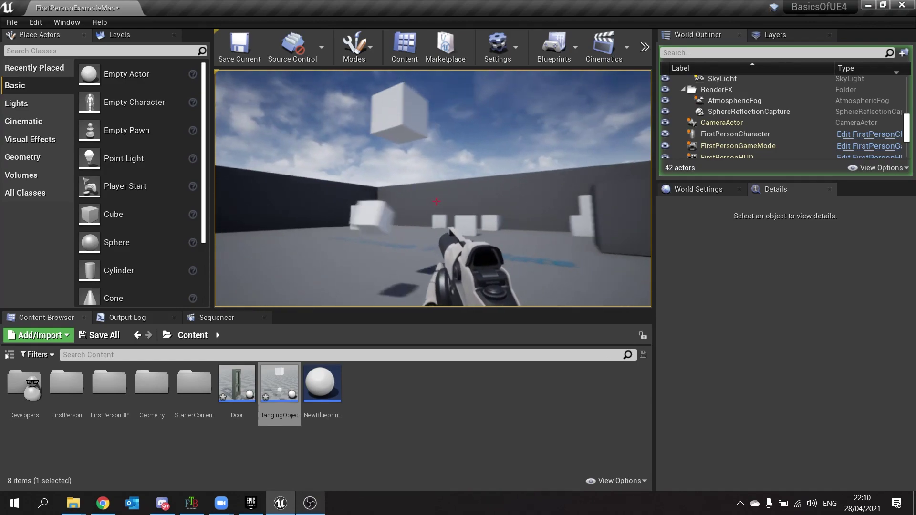
key(w)
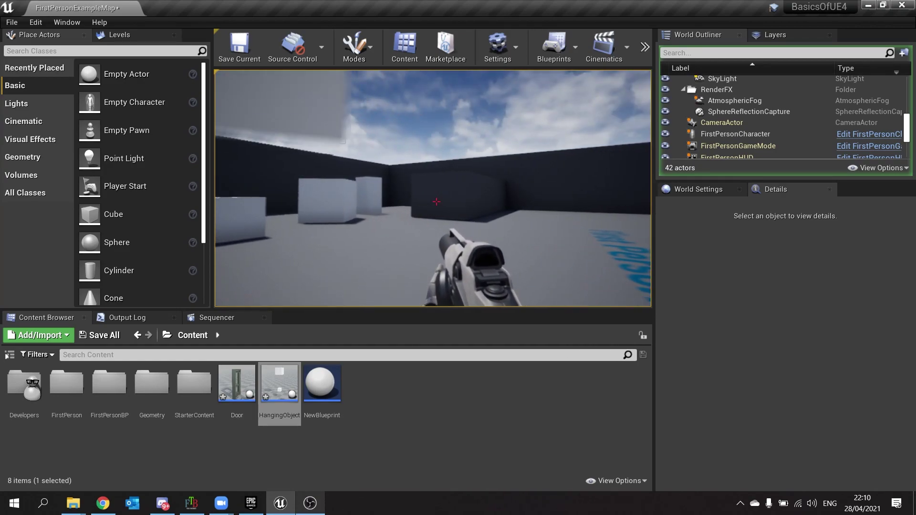
key(s)
key(Escape)
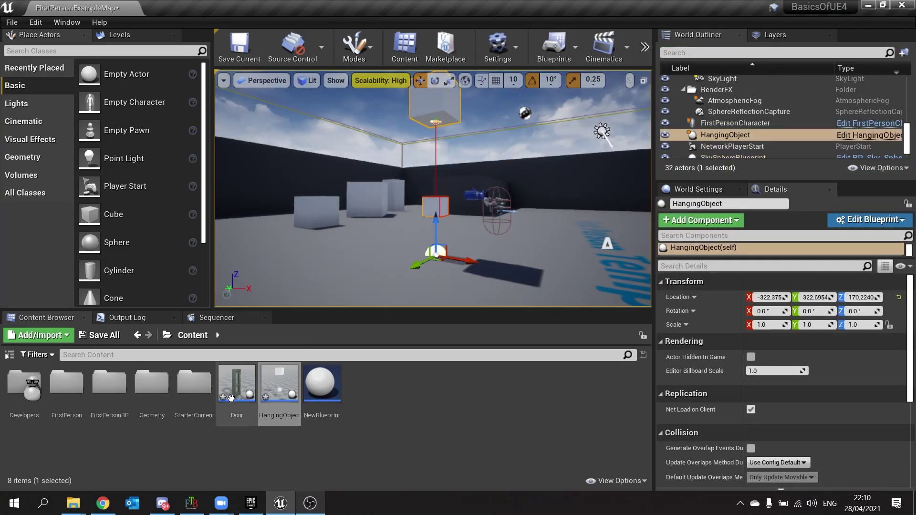
Step: Reopen the HangingObject blueprint and review the physics constraint's component names, linear limits, angular limits and motor settings
double_click(288, 385)
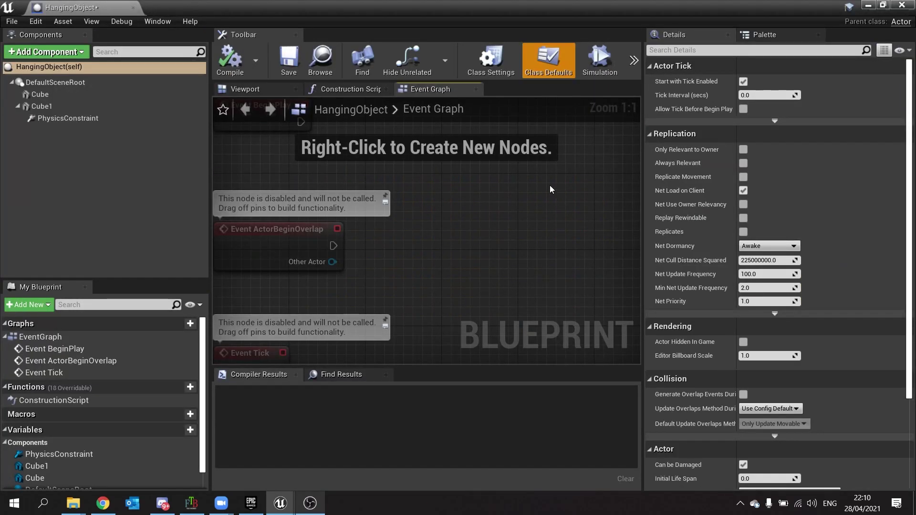
click(98, 119)
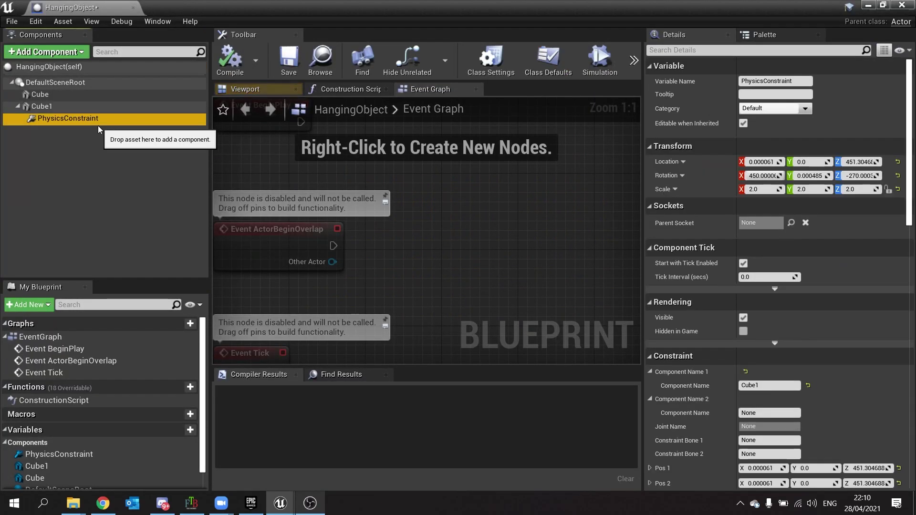
scroll(705, 365, down, 5)
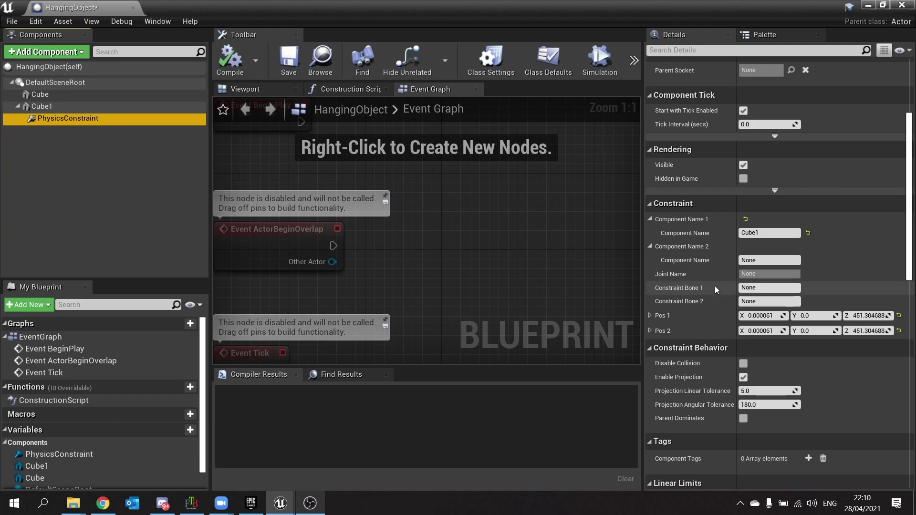
scroll(711, 338, down, 5)
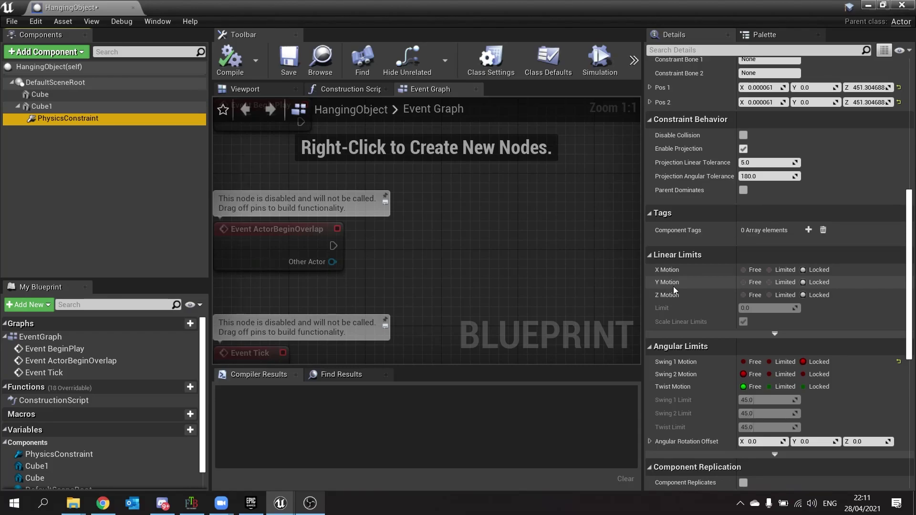
scroll(674, 287, down, 5)
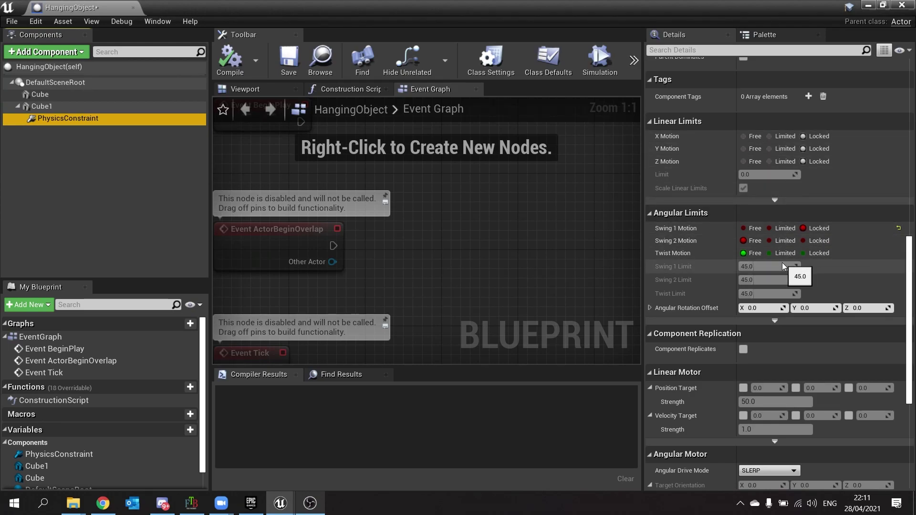
click(758, 242)
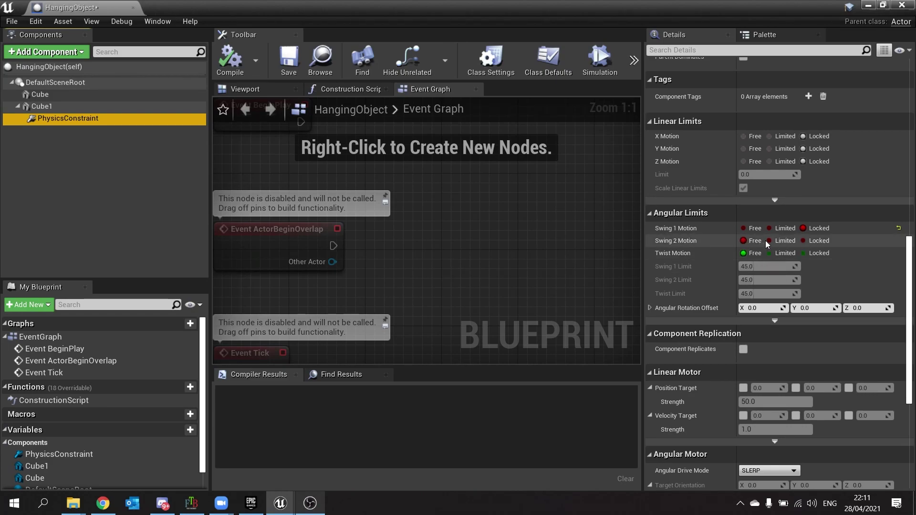
scroll(796, 302, down, 5)
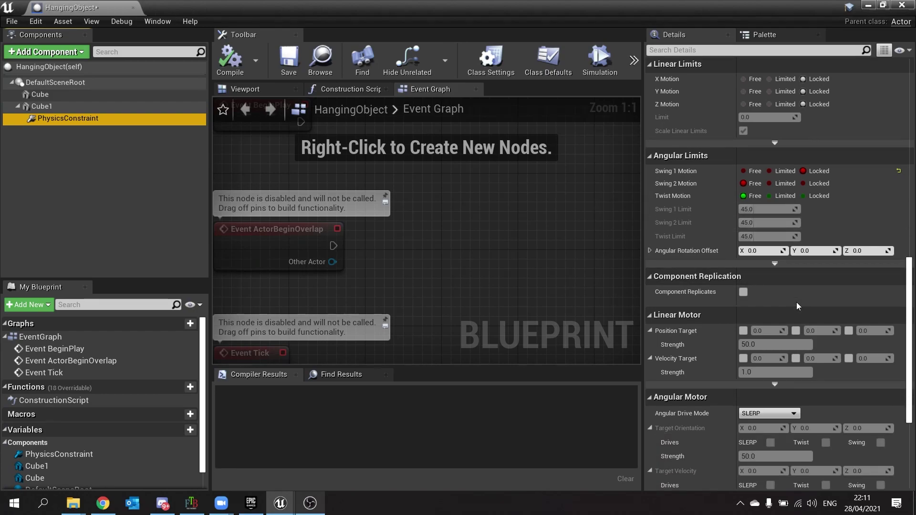